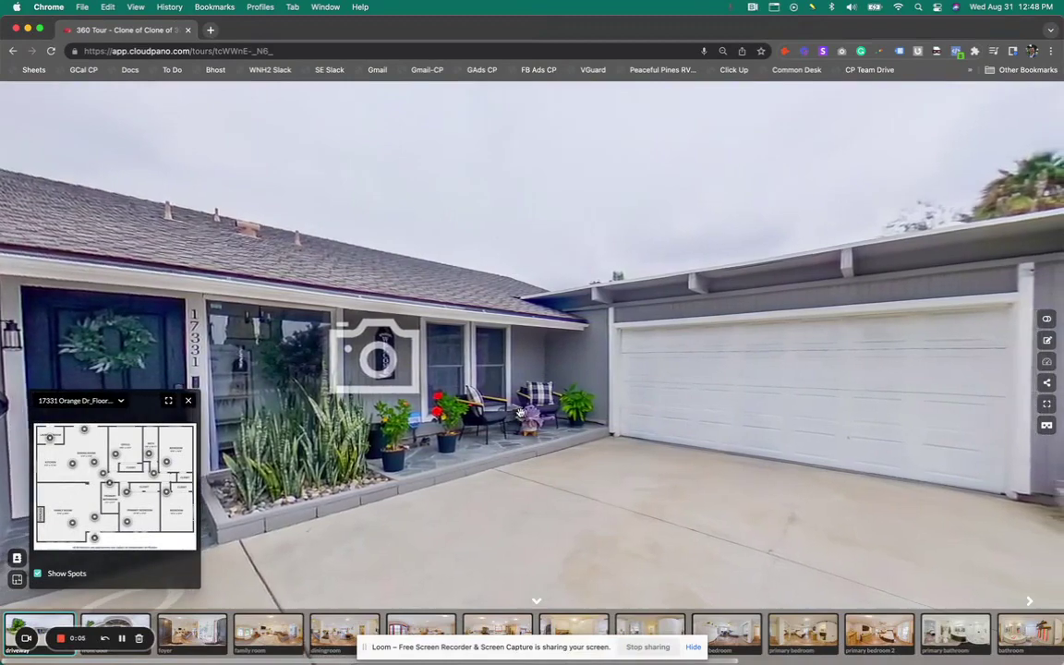
Step: Rotate the driveway panorama until the house's front door is centred in view
drag(516, 413, 552, 416)
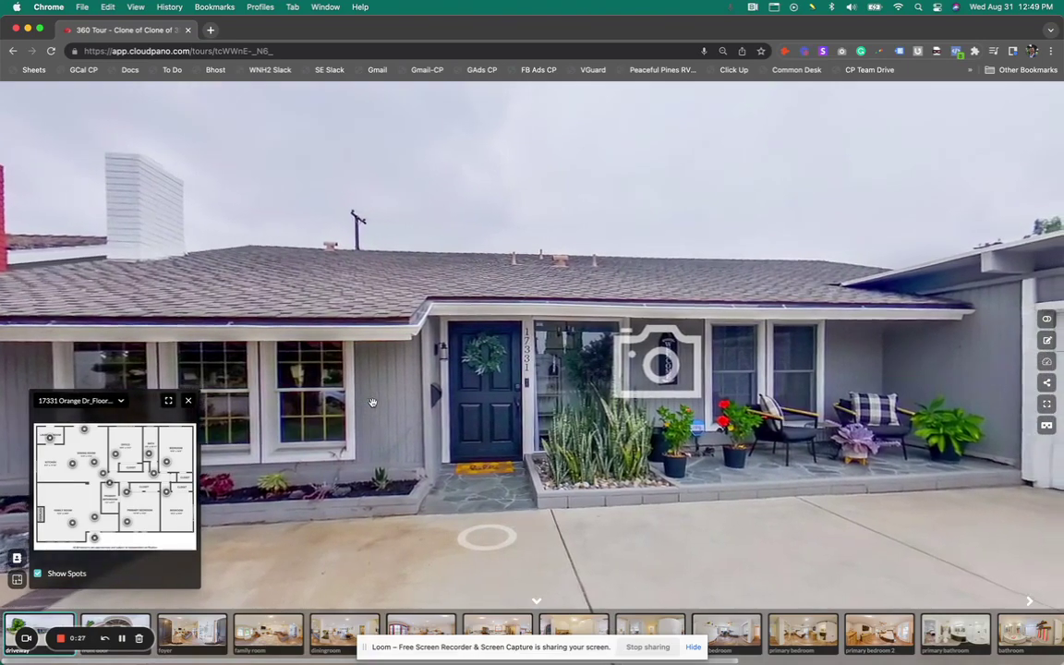
Step: Walk through the front door into the foyer, then jump to the kitchen via the floor plan
click(170, 400)
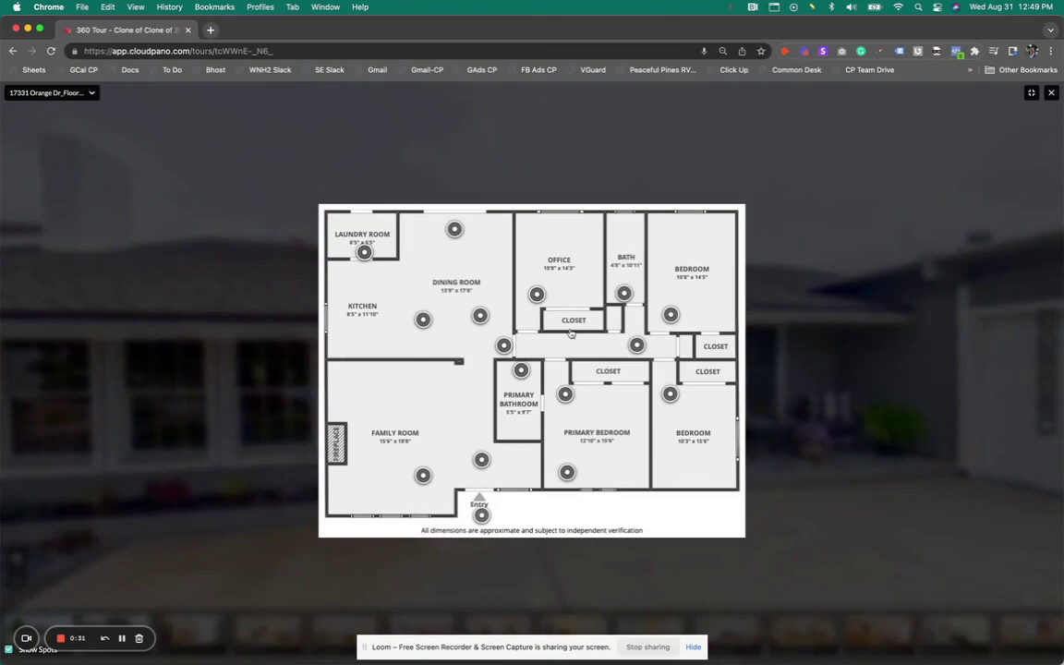
click(1052, 94)
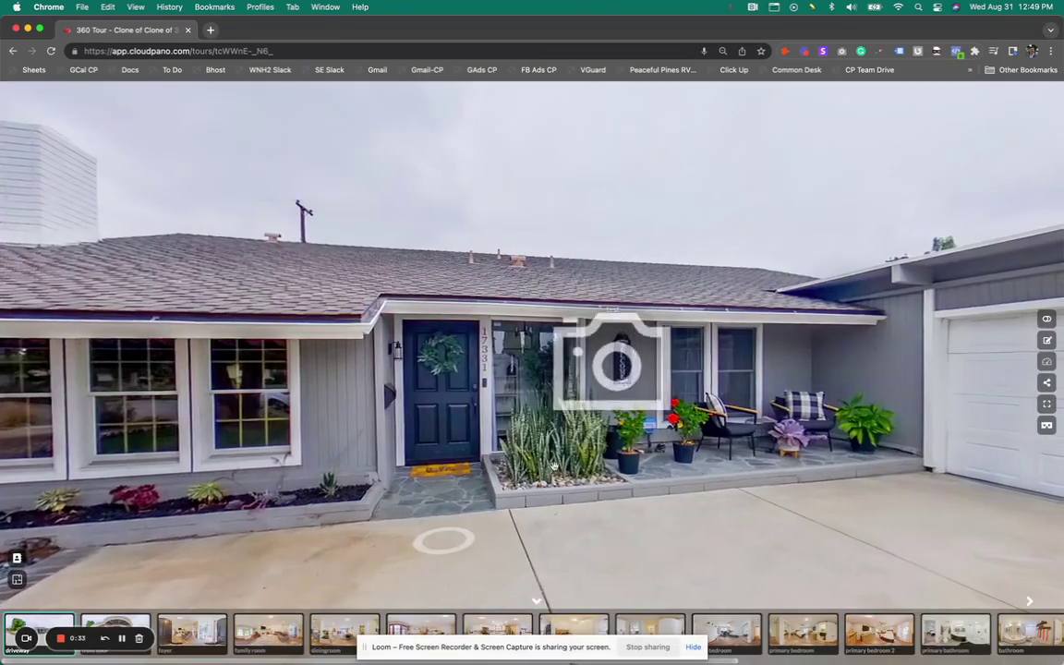
click(443, 545)
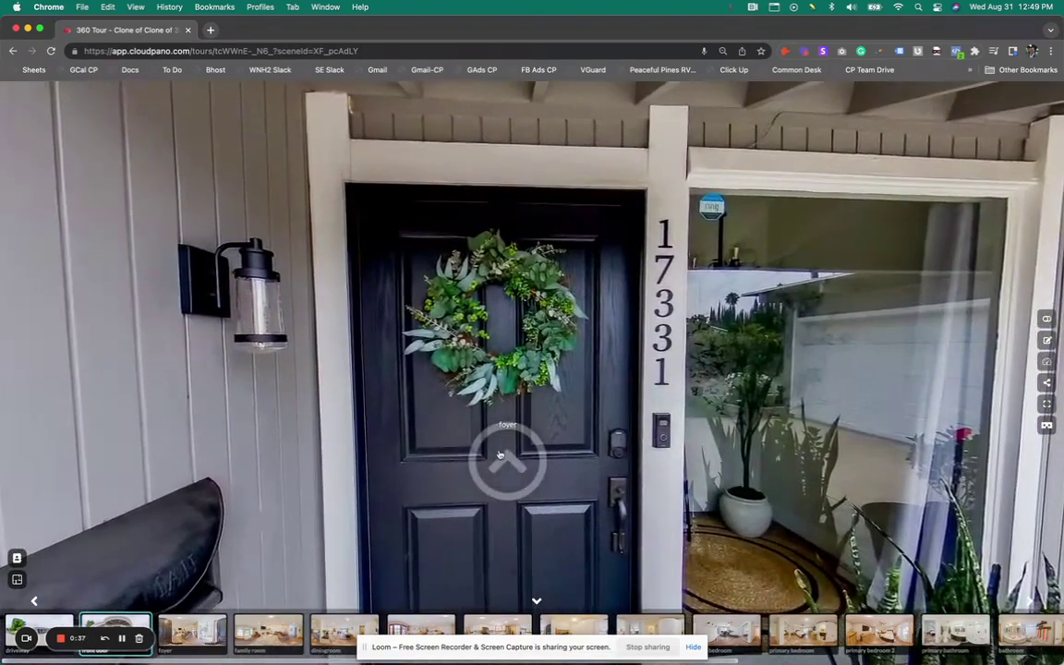
click(499, 457)
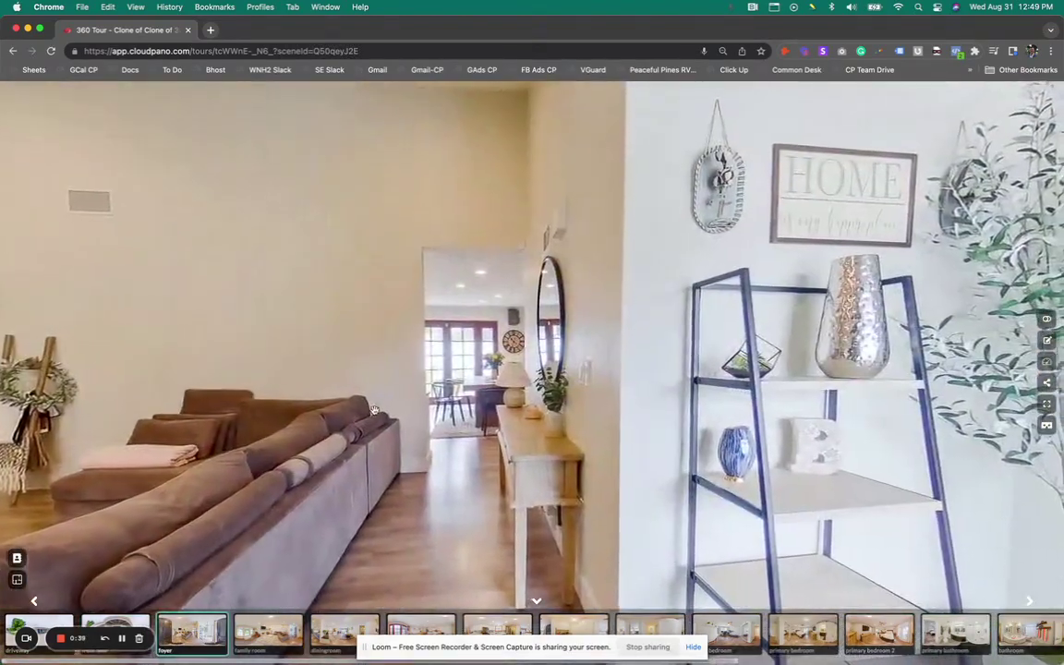
drag(372, 407, 450, 381)
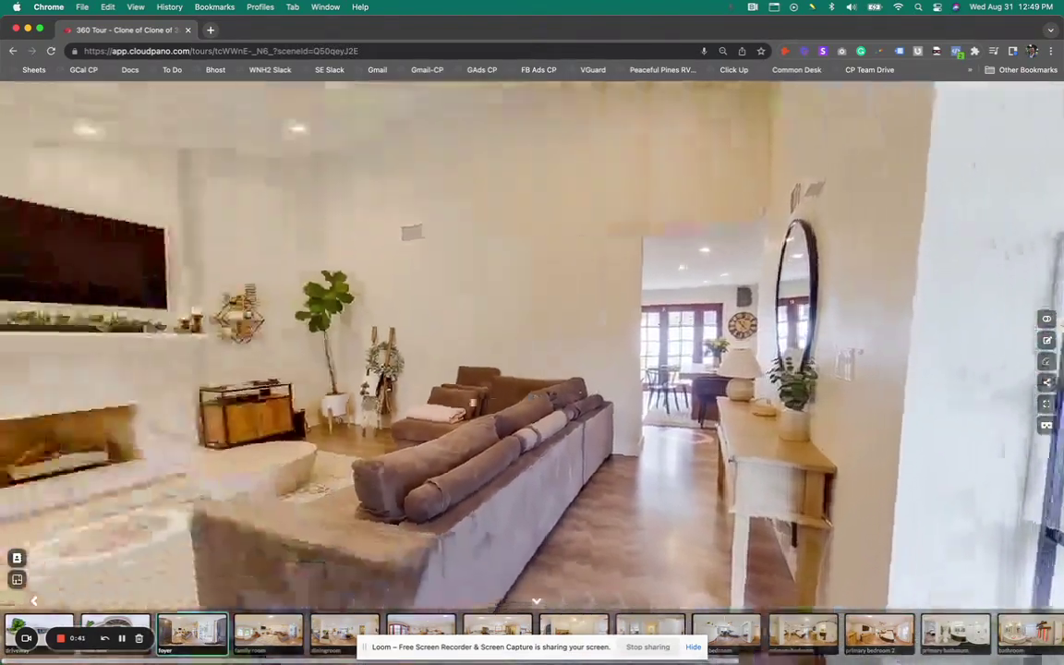
click(18, 584)
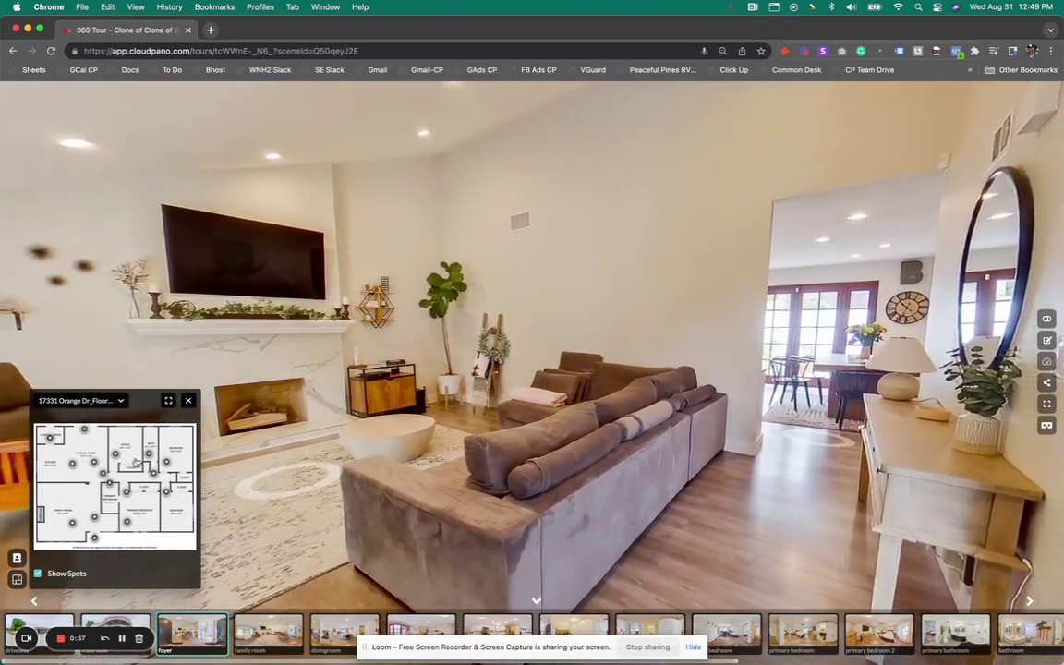
click(73, 464)
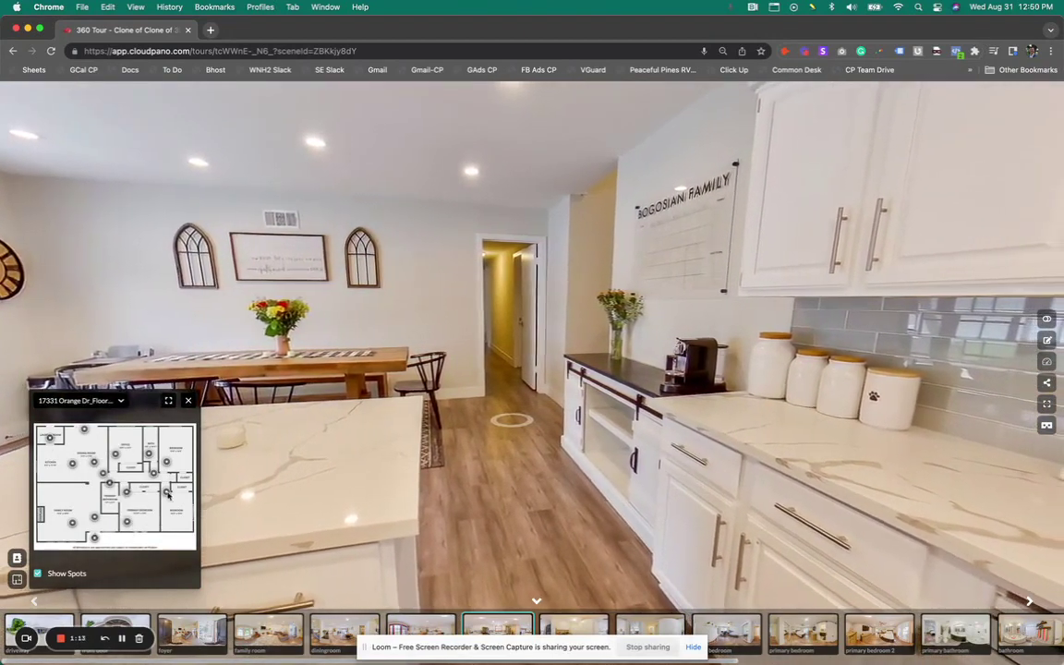
Step: Jump to the nursery bedroom from the enlarged floor plan and list the available floor plans
click(168, 402)
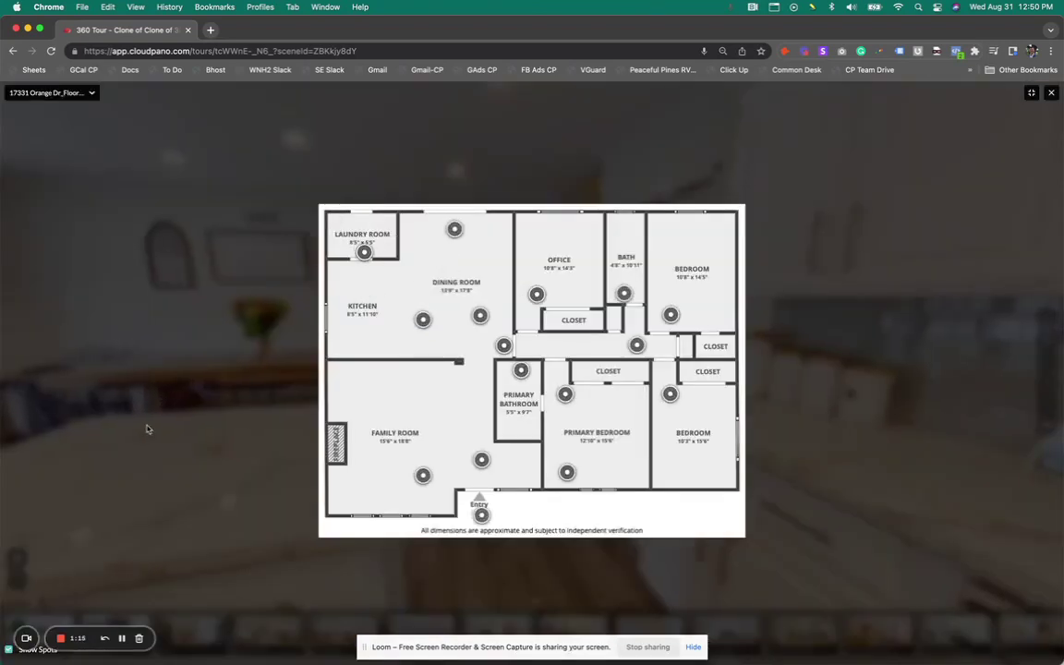
click(670, 395)
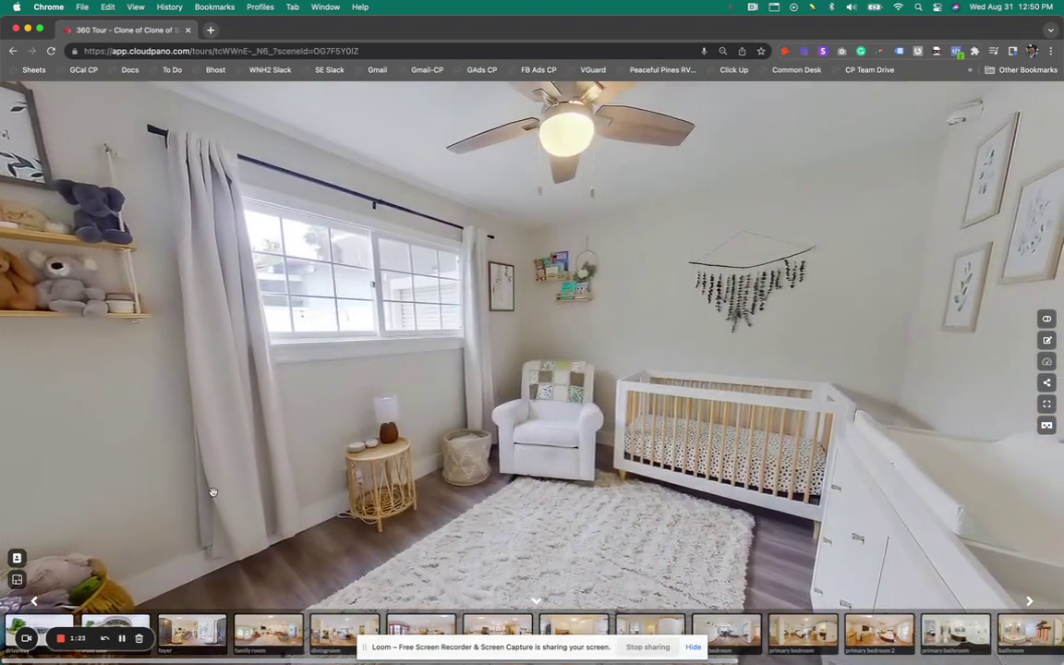
click(17, 580)
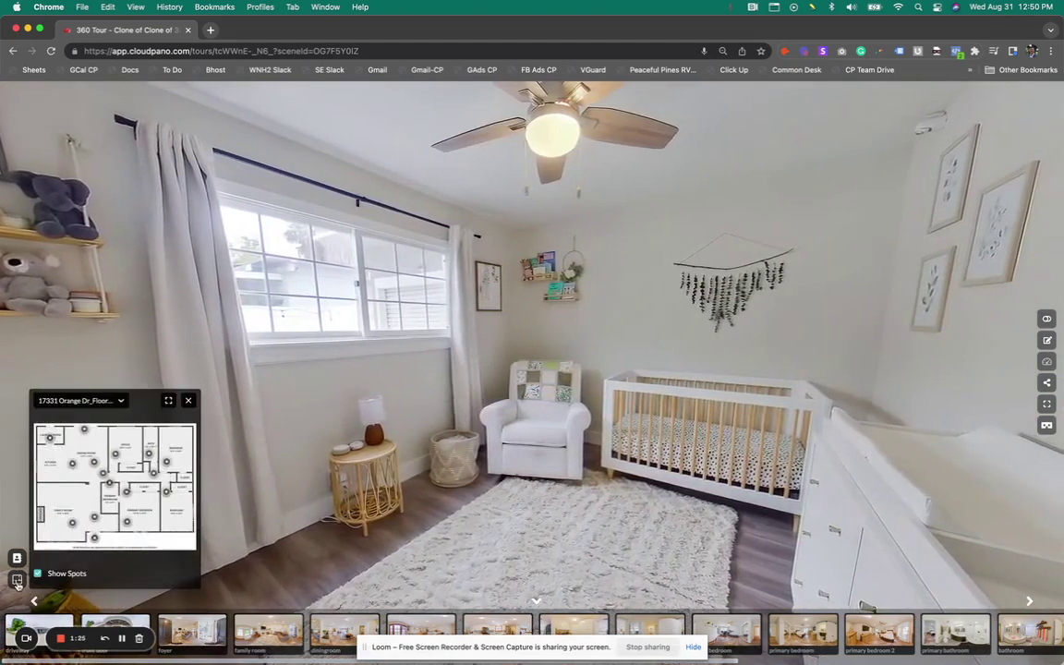
click(120, 402)
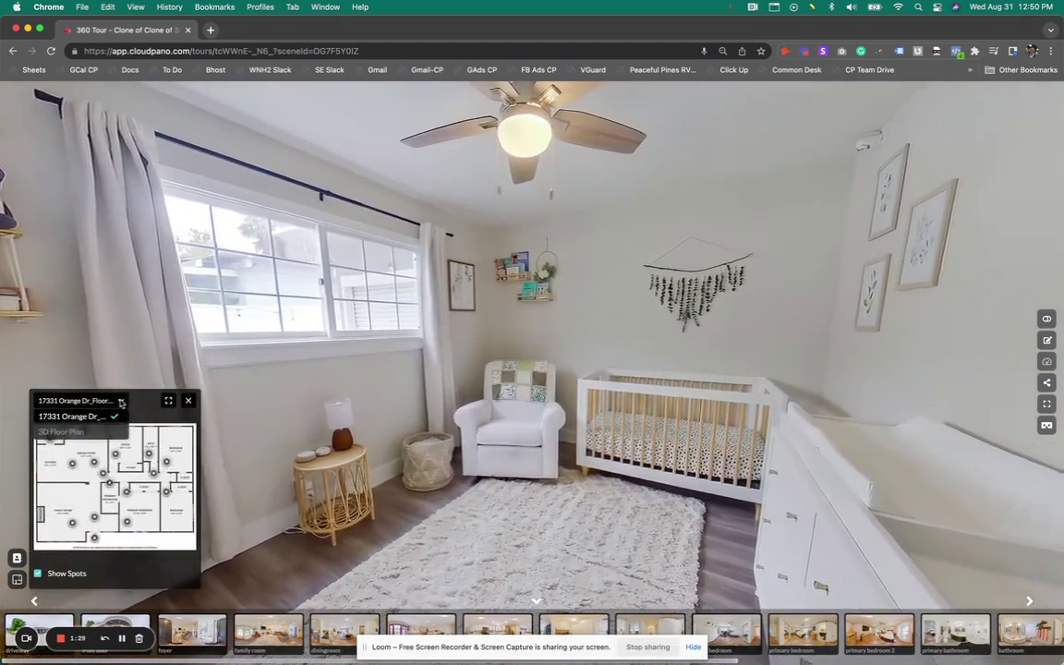
Step: Switch to the 3D Floor Plan, enter the kitchen from the model, and look around
click(61, 431)
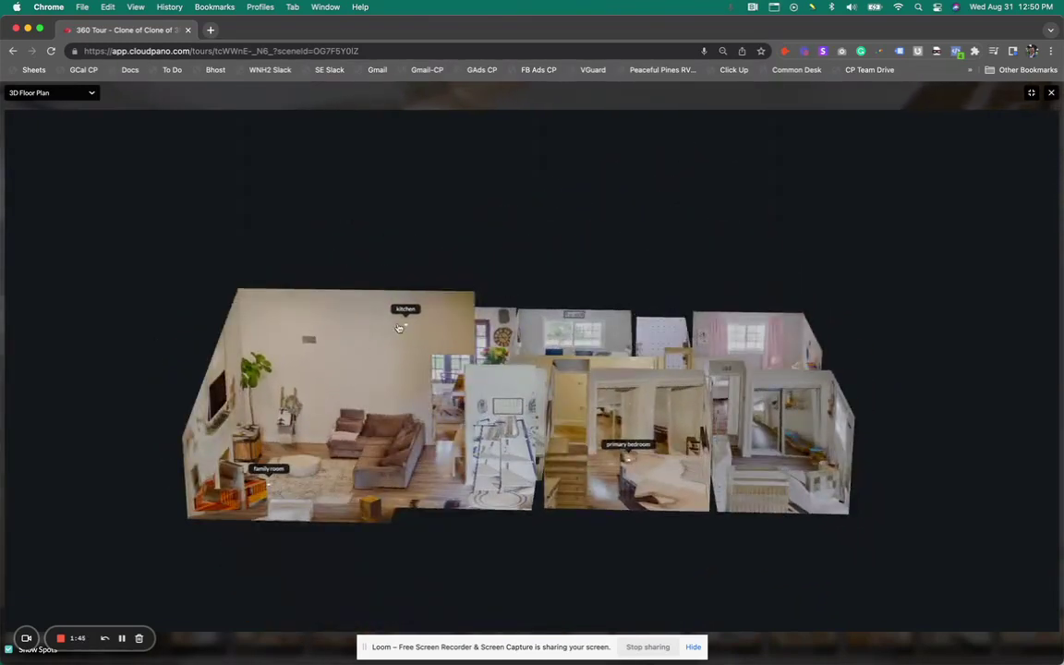
click(407, 311)
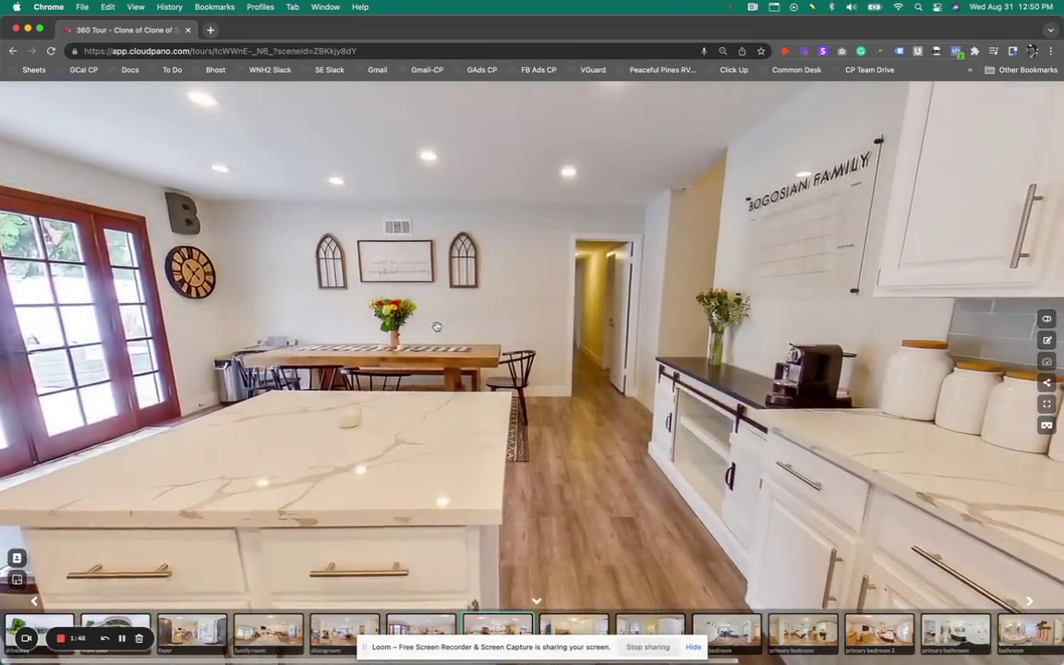
drag(436, 327, 575, 329)
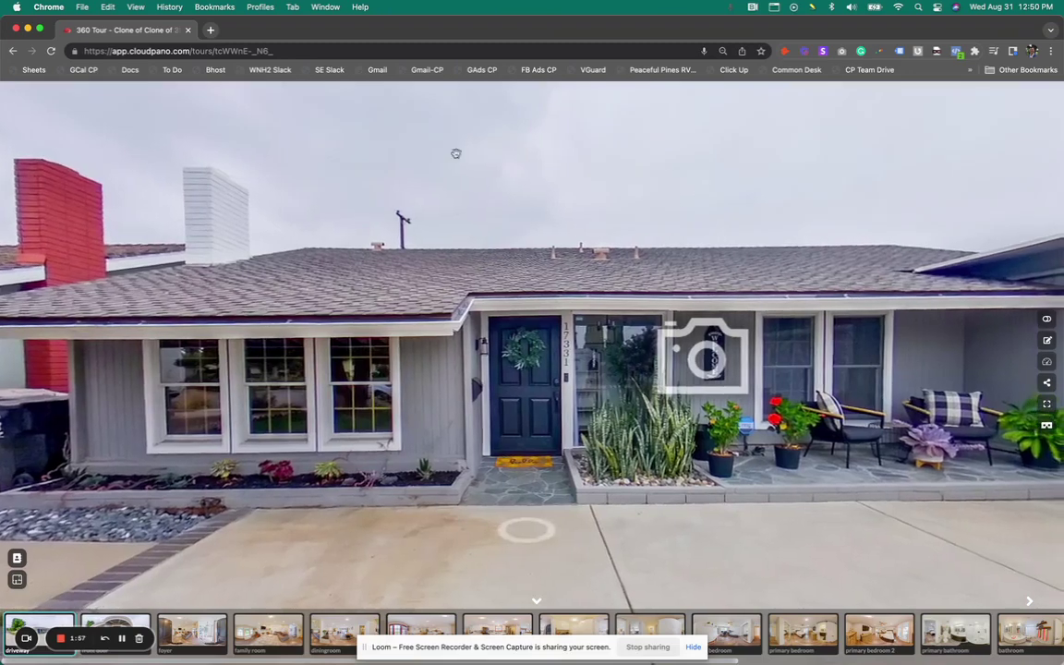
Step: Reload the tour and walk through the front door and foyer to the dining room
click(52, 52)
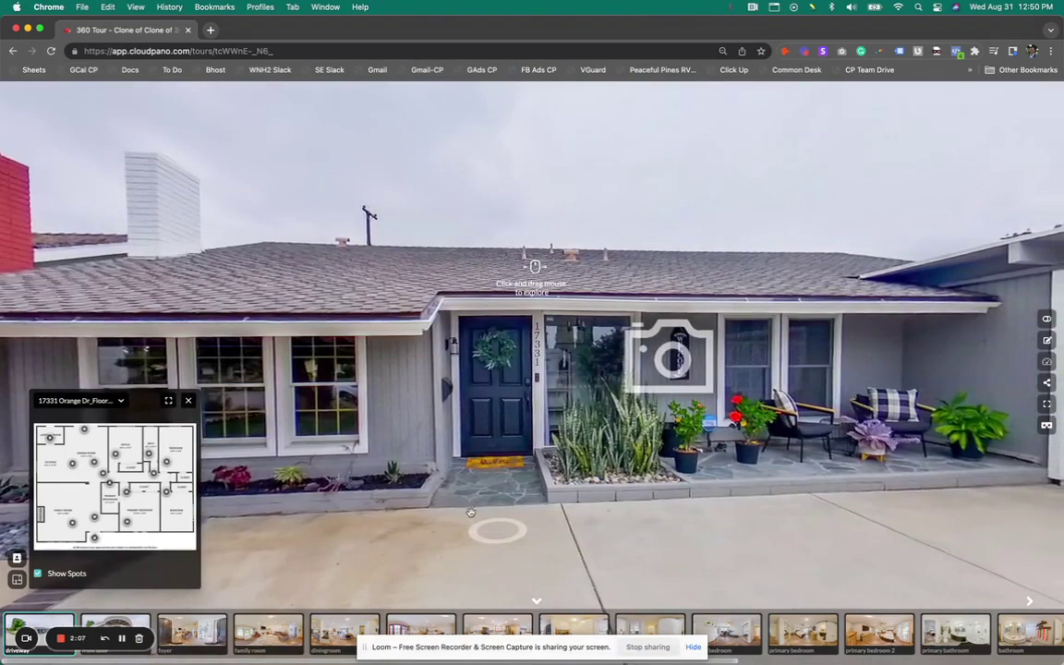
click(497, 531)
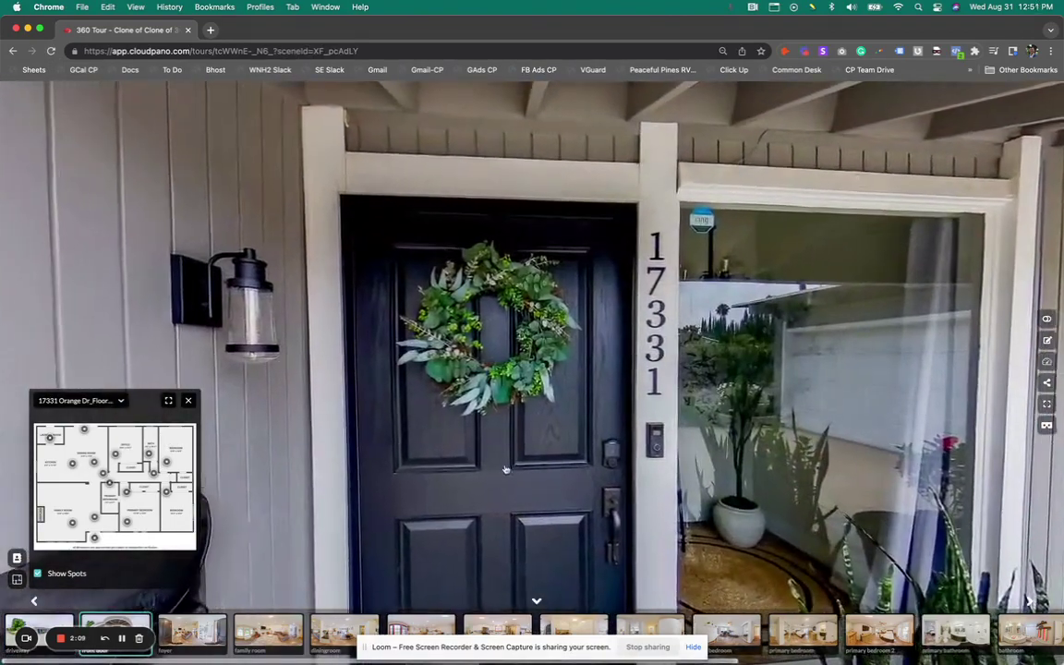
click(499, 467)
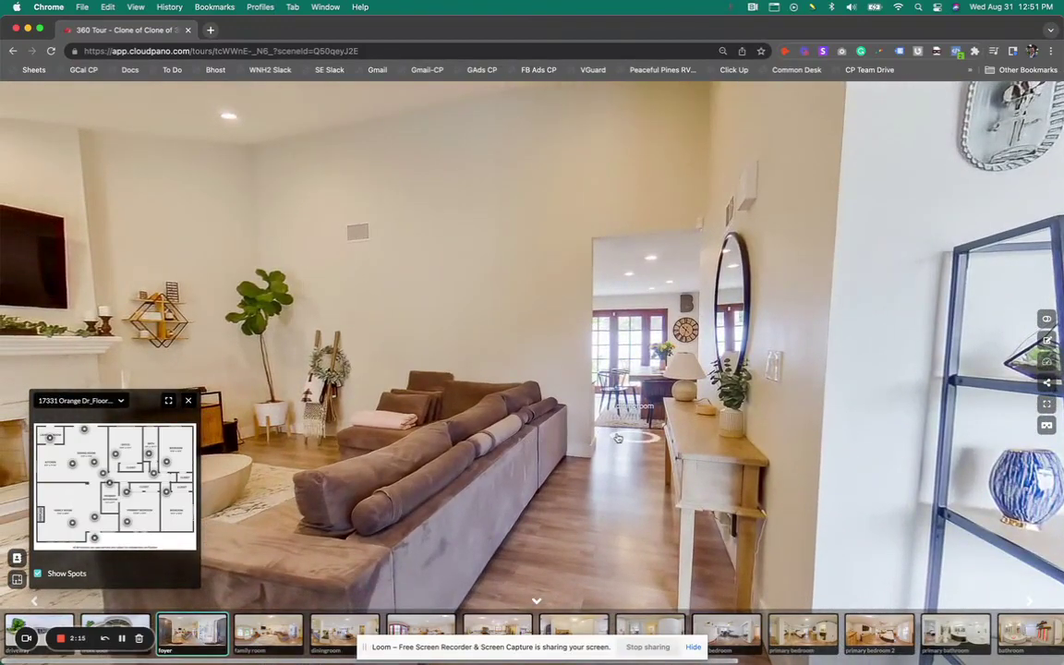
click(618, 438)
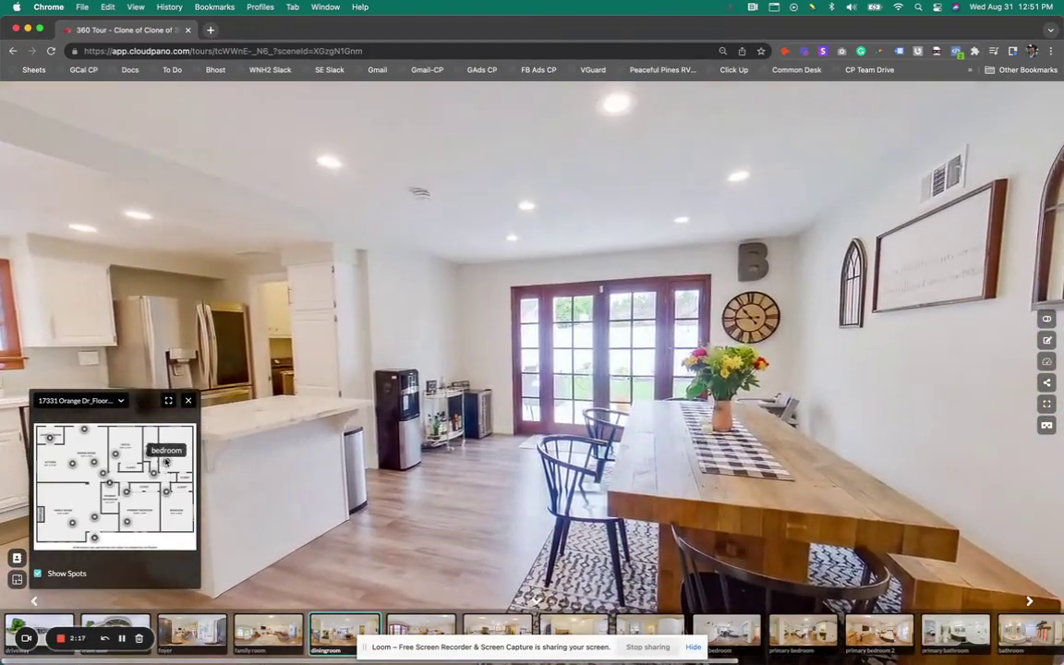
Step: Jump via the floor plan to primary bedroom 2 and enlarge the floor plan full screen
click(166, 462)
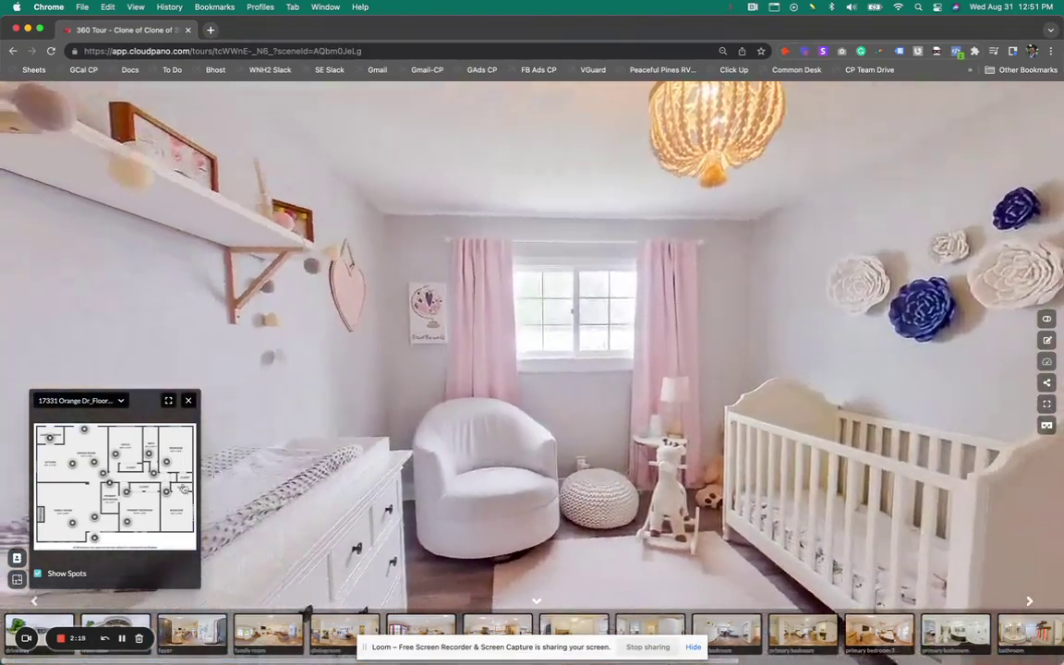
click(129, 524)
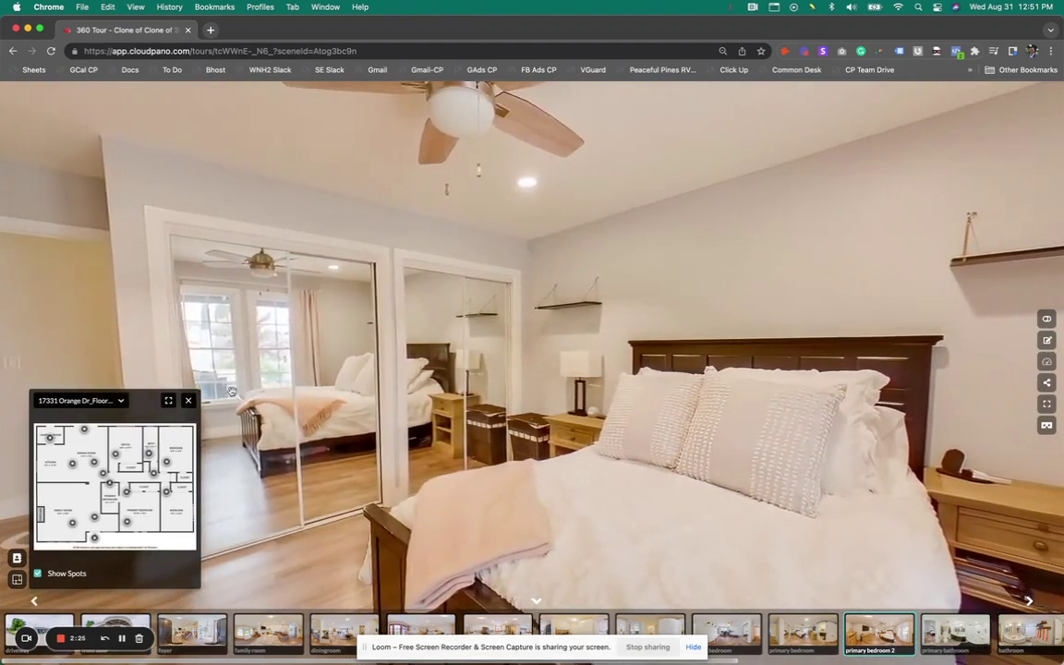
click(169, 401)
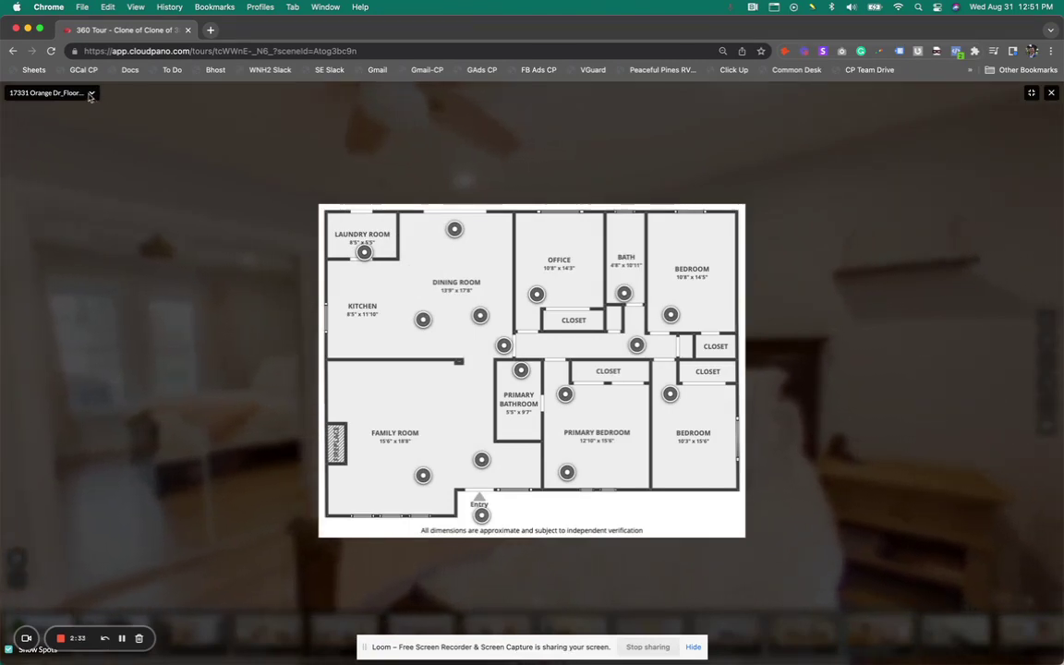
Step: Preview and rotate the 3D dollhouse, return to the small 2D plan, and go to the play room
click(48, 125)
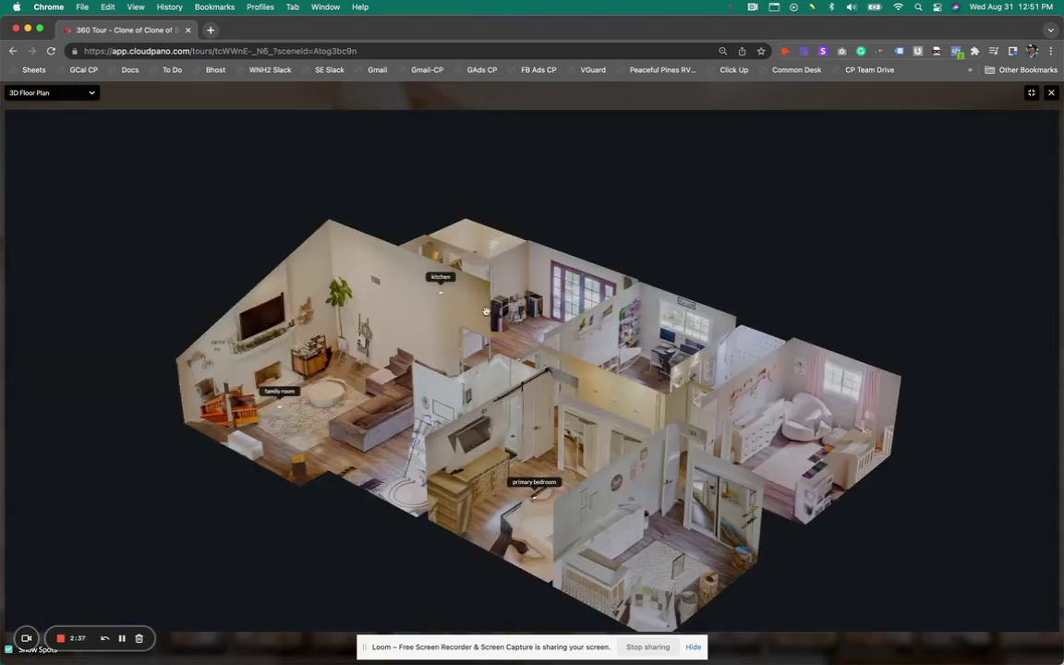
drag(398, 316, 209, 157)
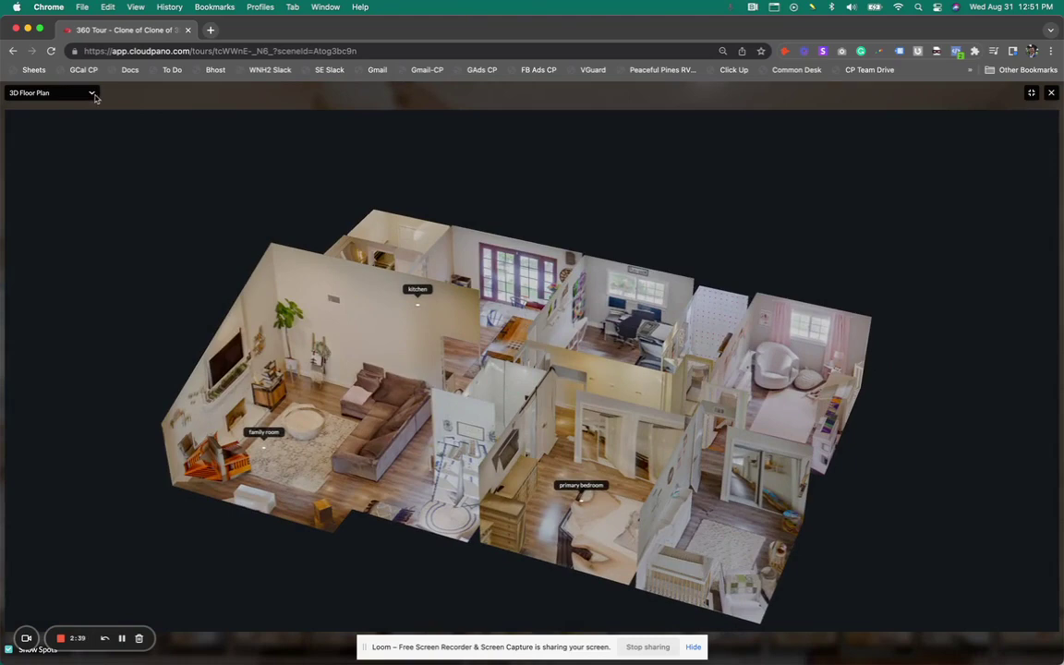
click(64, 112)
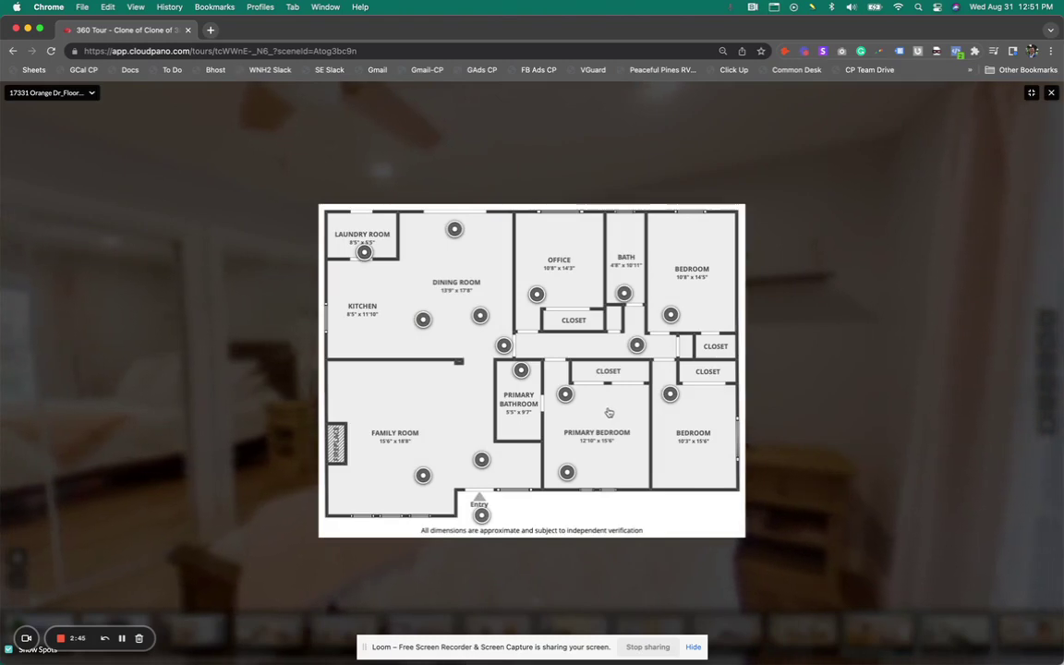
click(1033, 93)
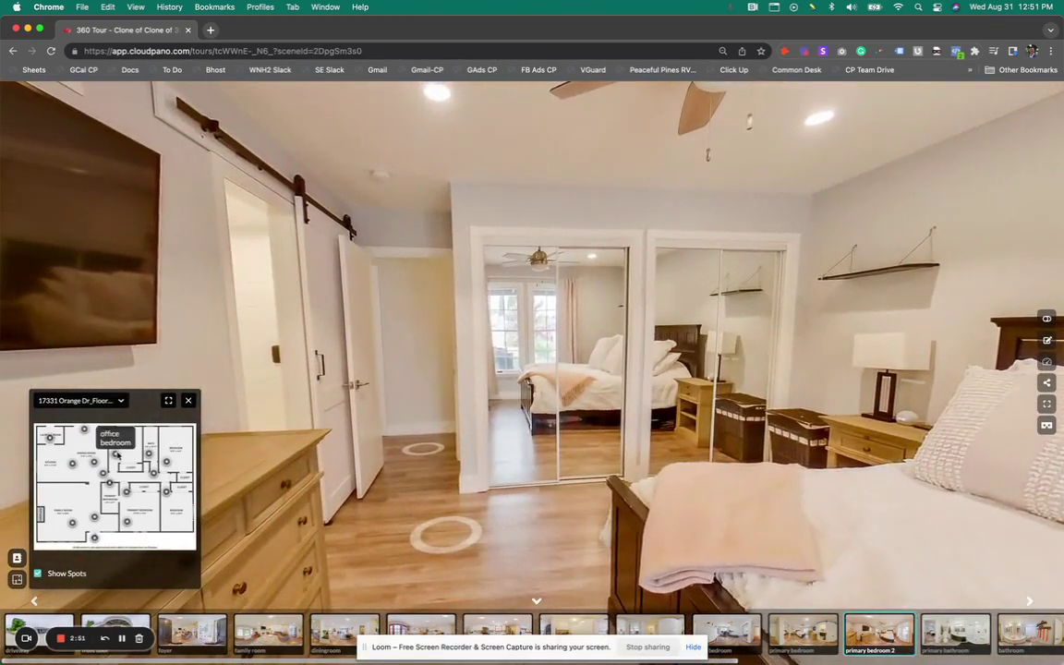
click(116, 453)
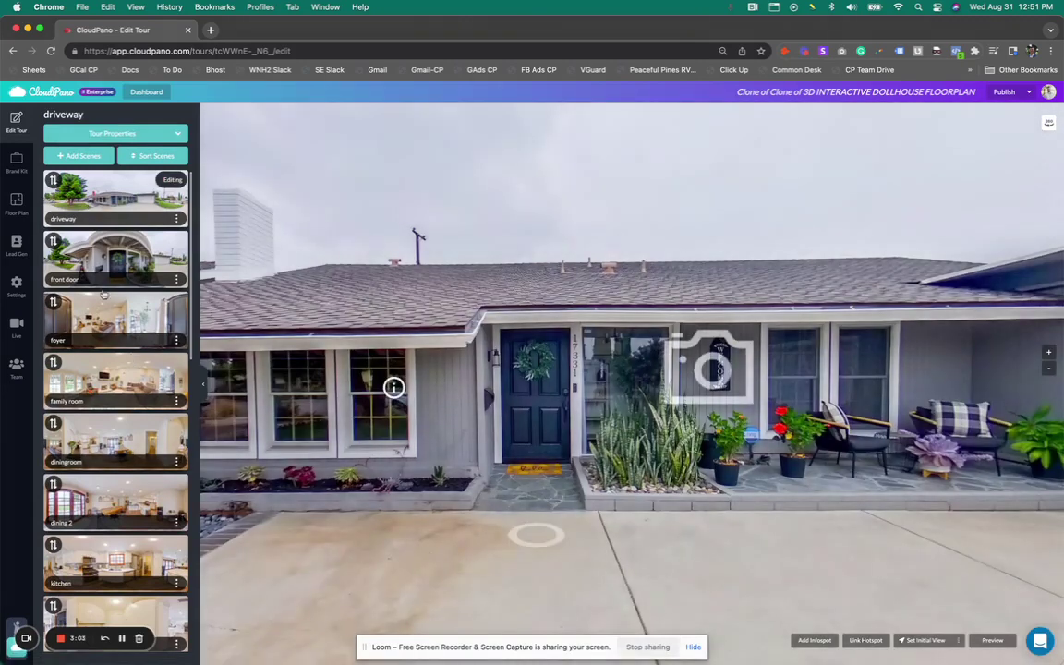
Step: Show the editor's Floor Plan settings listing 2D and 3D plans with always-show-opened on
click(11, 210)
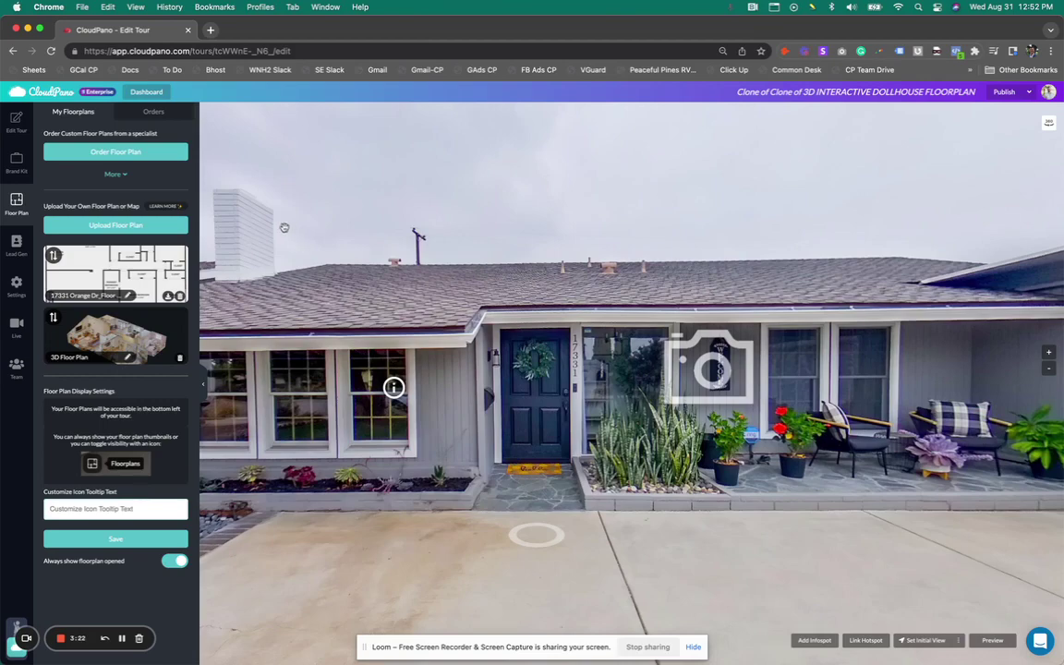
click(135, 154)
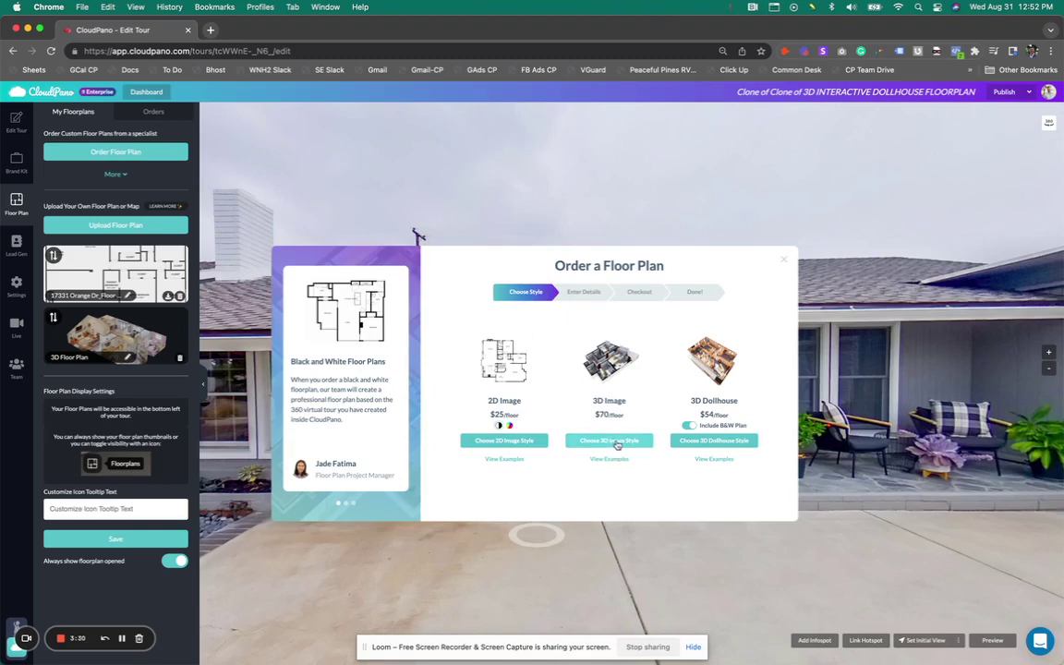
click(690, 426)
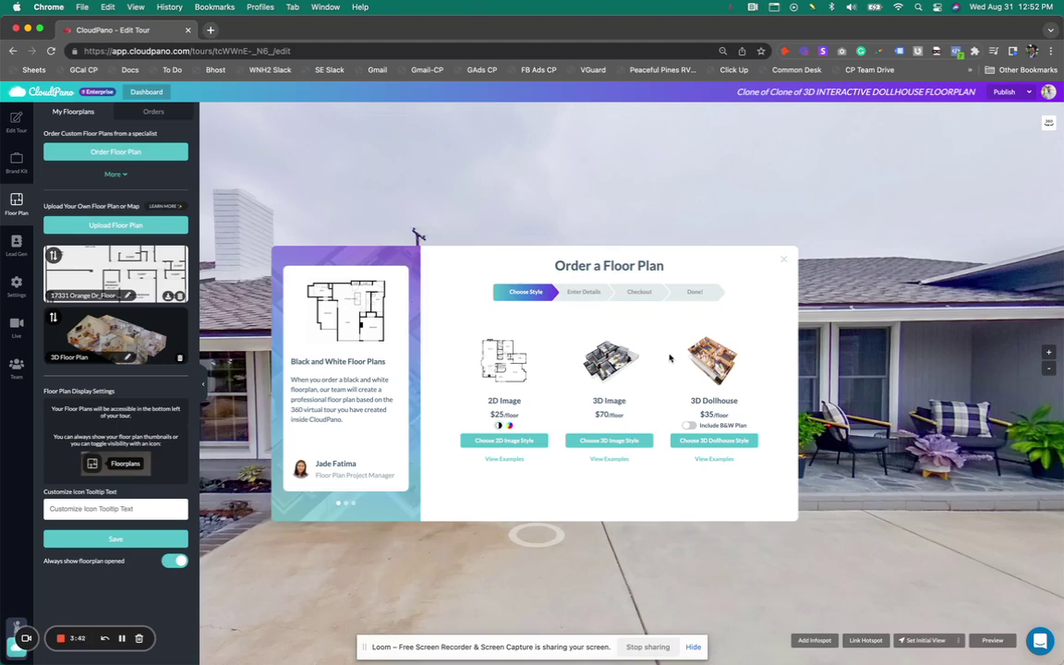
click(511, 427)
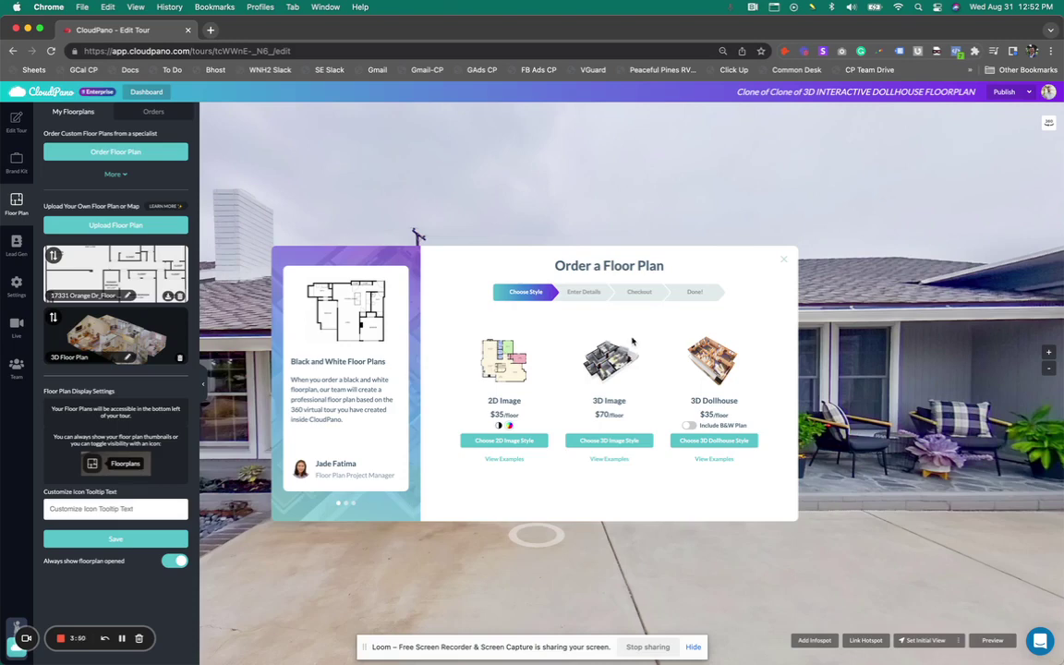
click(508, 440)
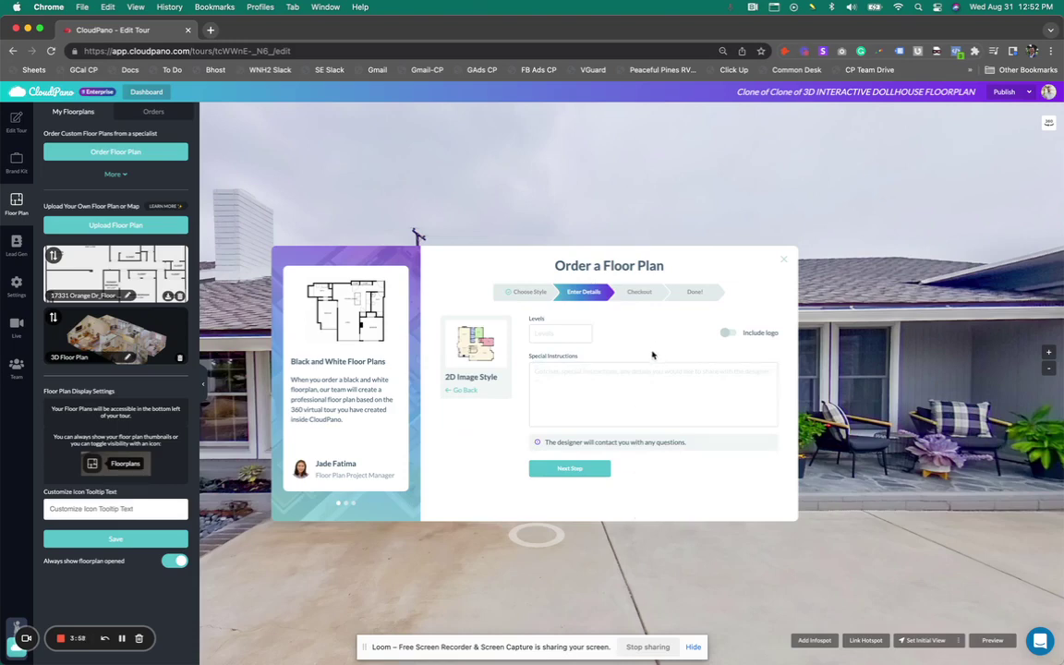
click(705, 235)
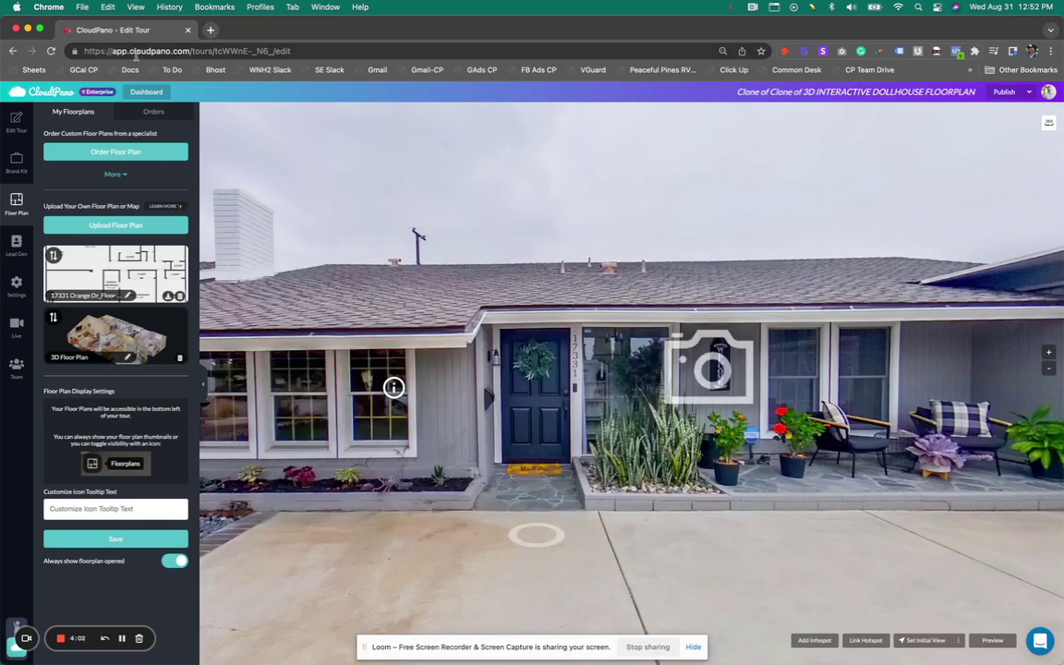
Step: Go to the cloudpano.com homepage, open the Pro Plus add-to-cart page, and scroll through its features
mouse_move(129, 53)
mouse_down()
mouse_move(189, 53)
mouse_move(211, 30)
mouse_up()
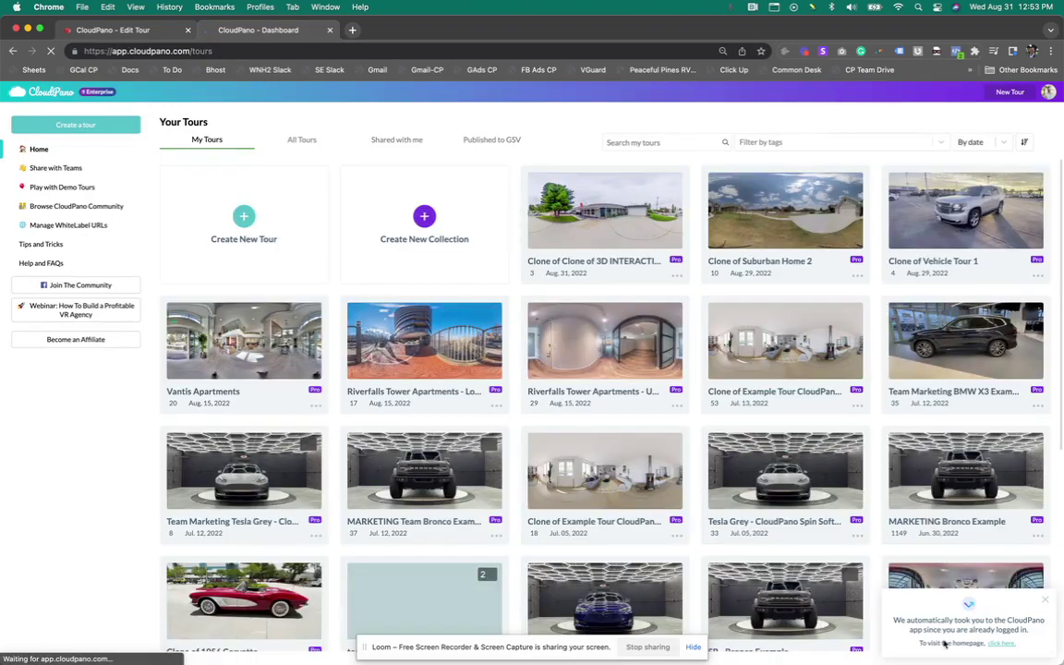
click(1003, 645)
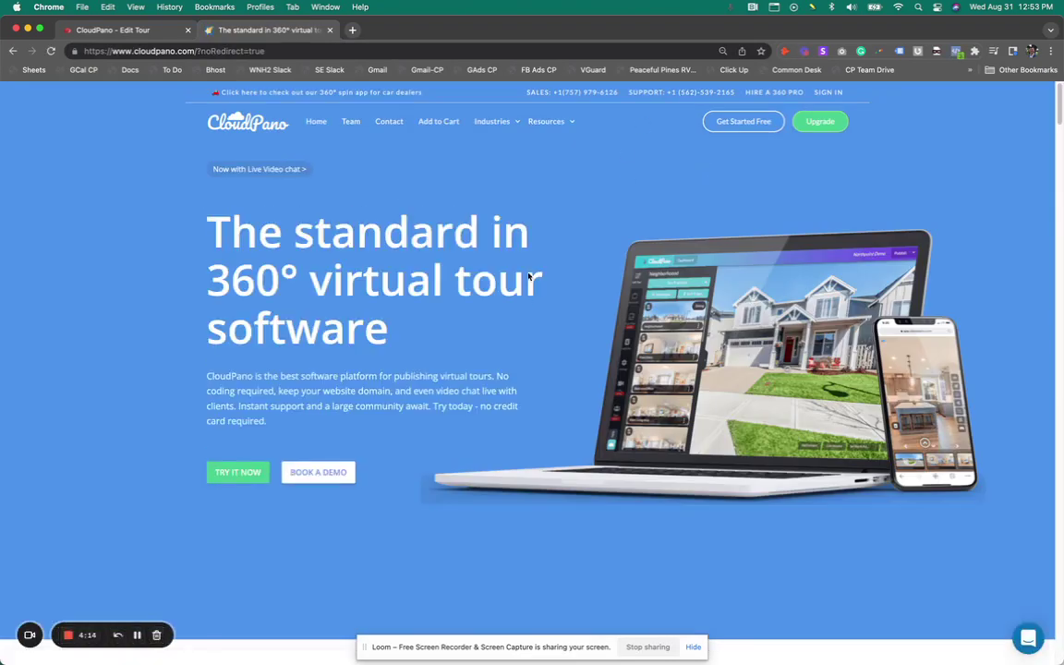
click(820, 121)
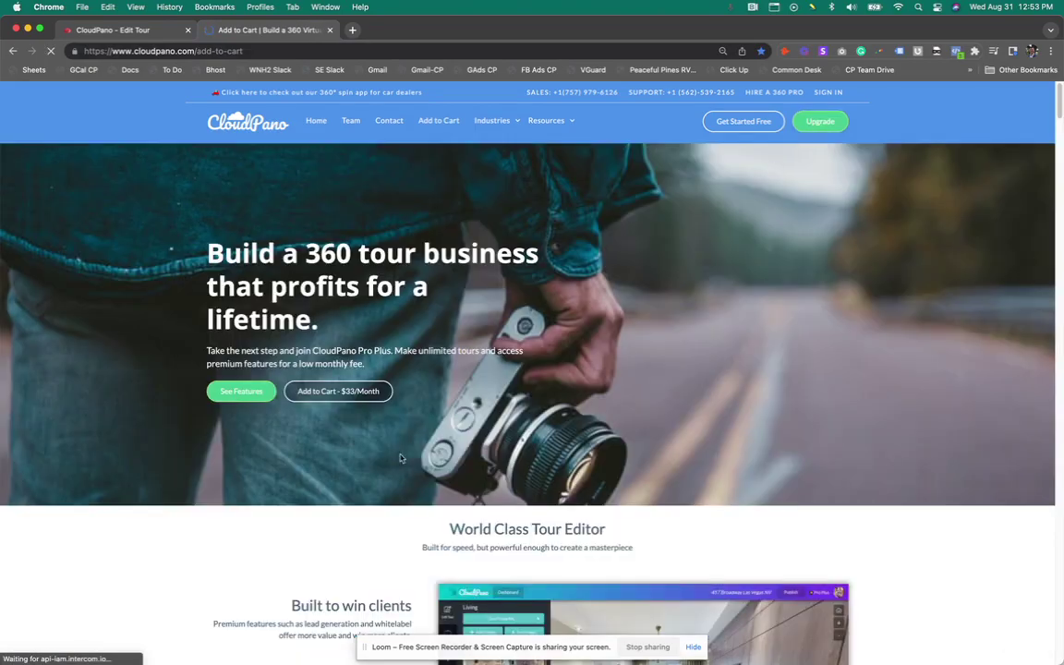
scroll(508, 490, down, 5)
scroll(508, 491, down, 5)
scroll(508, 491, down, 5)
scroll(508, 491, down, 5)
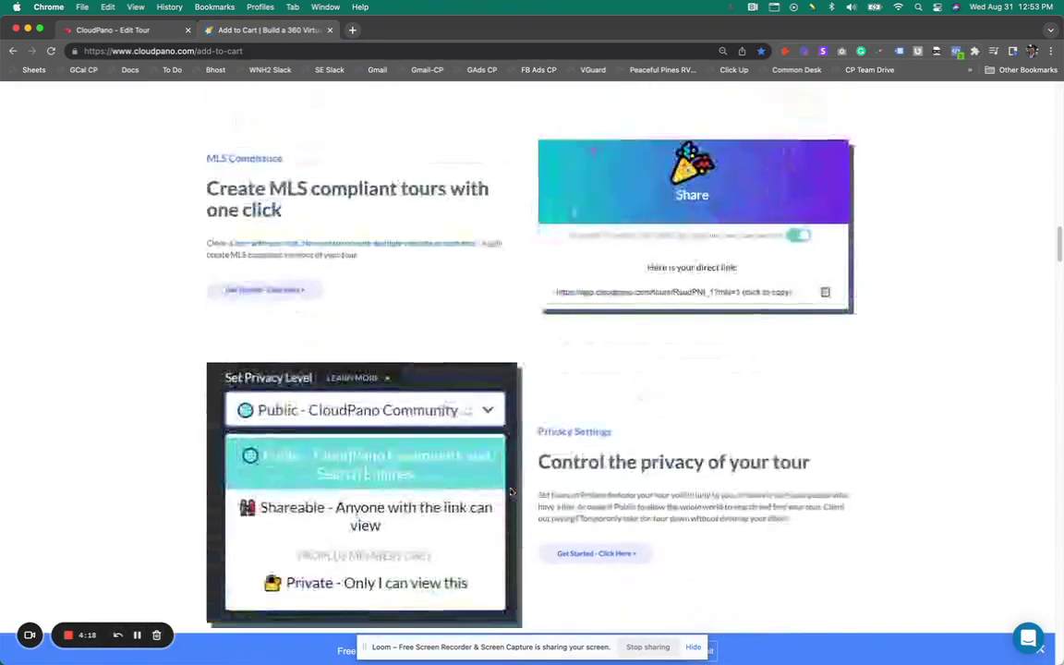
scroll(511, 491, down, 5)
scroll(511, 491, down, 5)
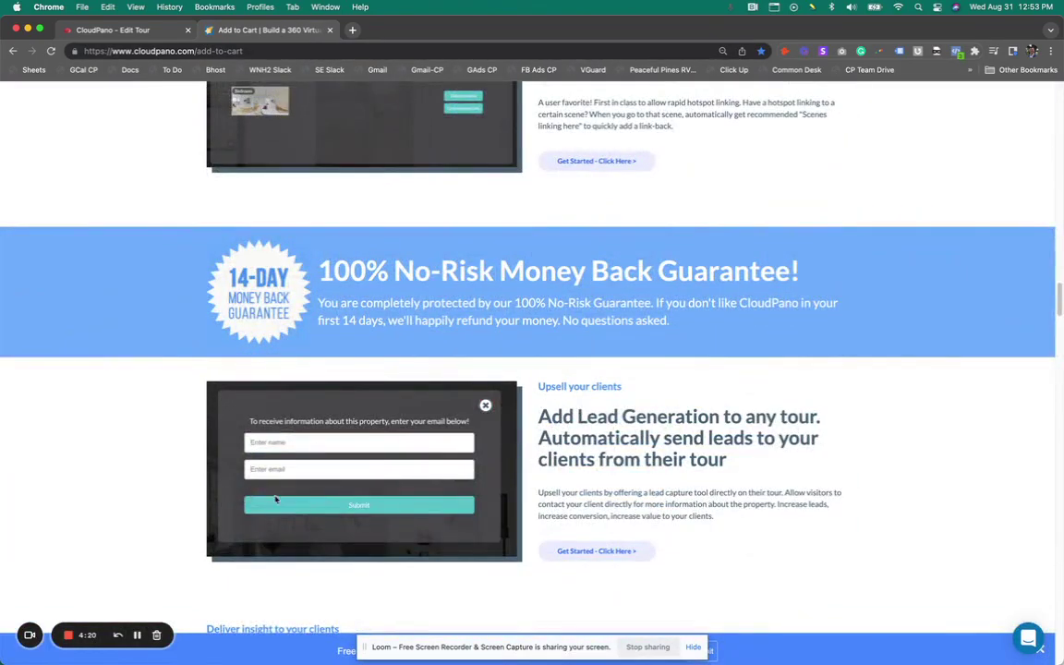